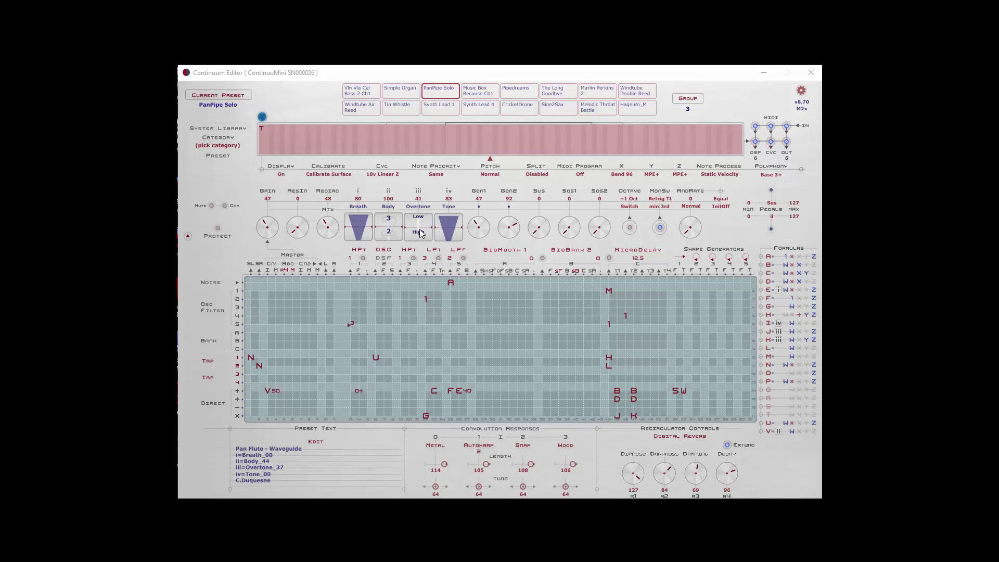
# Dim the output, raise PanPipe Solo's Gain to 52 and set ResIn to 0
pyautogui.click(224, 207)
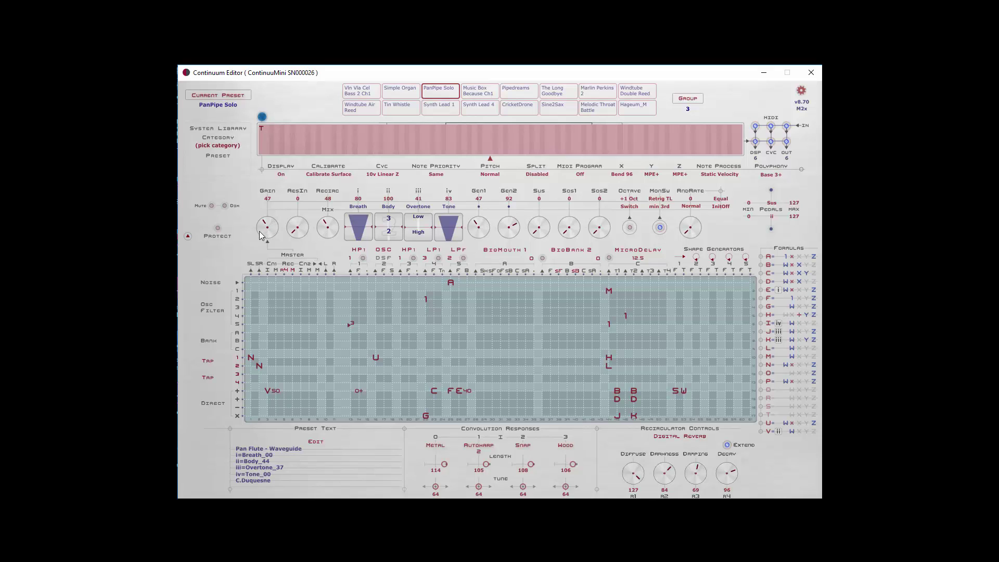
pyautogui.moveTo(261, 236); pyautogui.dragTo(262, 218)
pyautogui.moveTo(297, 227); pyautogui.dragTo(298, 236)
# Raise Recirc to 59 and switch the recirculator from Modulated Delay to Analog Echo
pyautogui.click(694, 436)
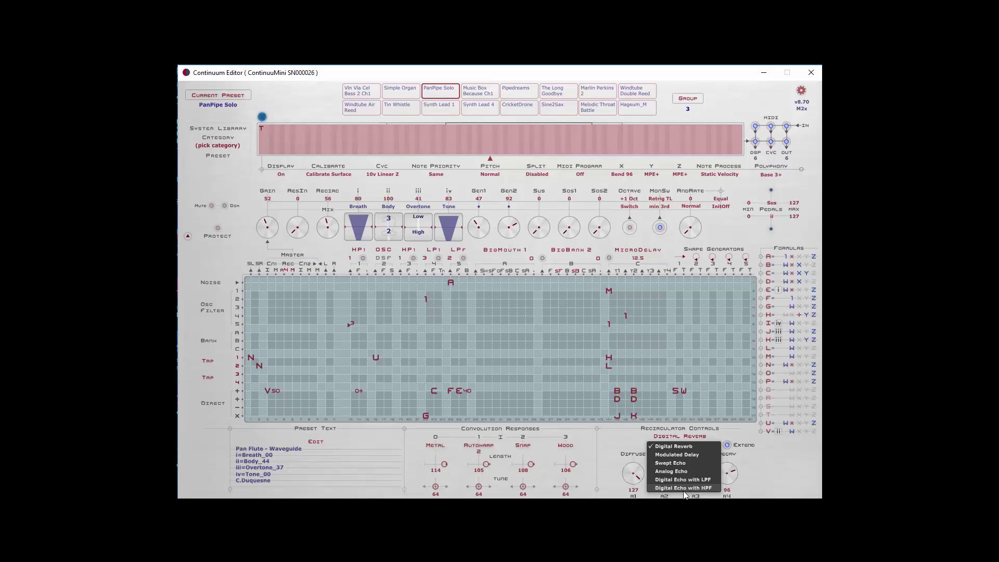
pyautogui.click(709, 487)
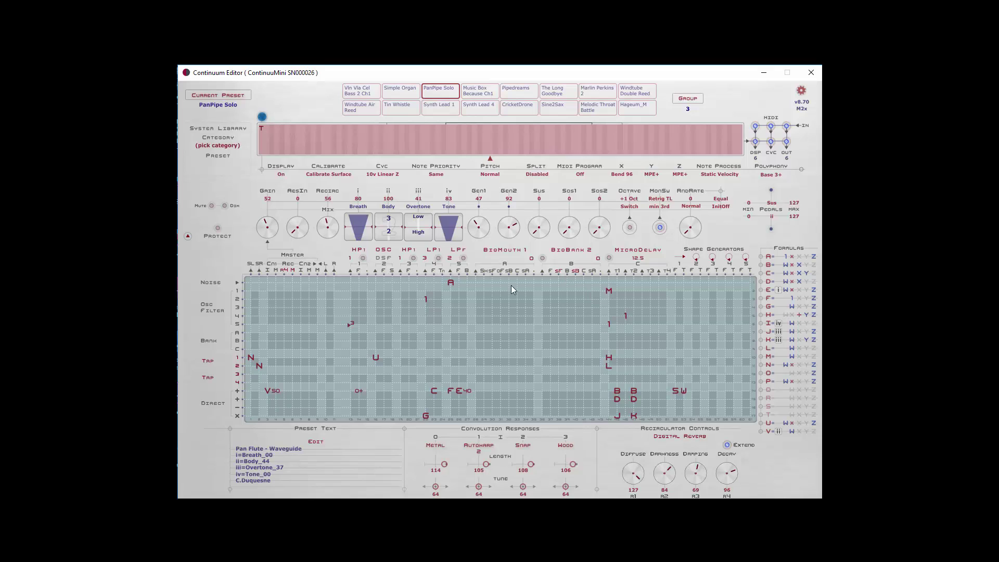
pyautogui.moveTo(329, 227); pyautogui.dragTo(329, 218)
pyautogui.click(699, 439)
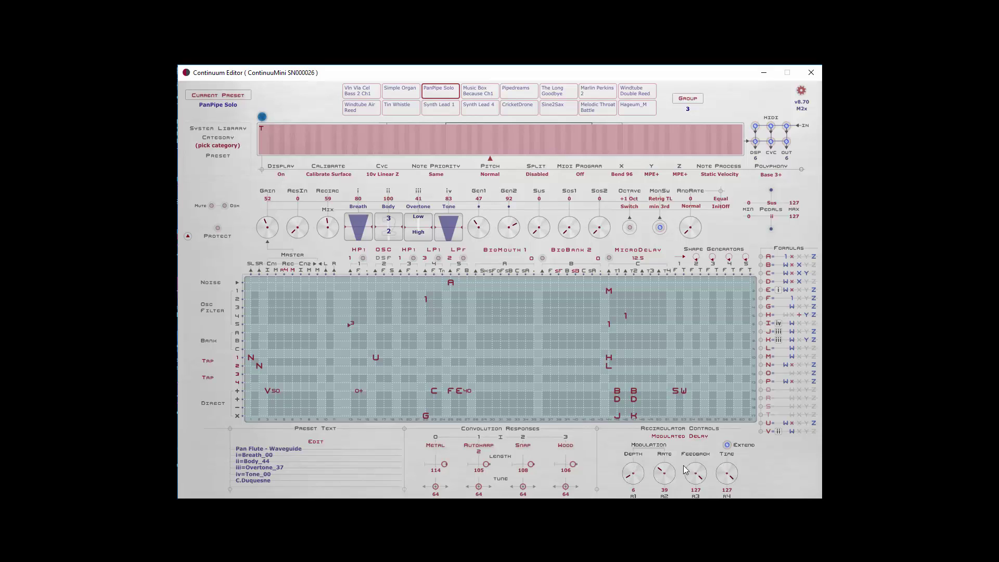
pyautogui.click(689, 436)
# Load Pipedreams and adjust its Focus barrel to 96 and Source barrel to 92
pyautogui.click(514, 92)
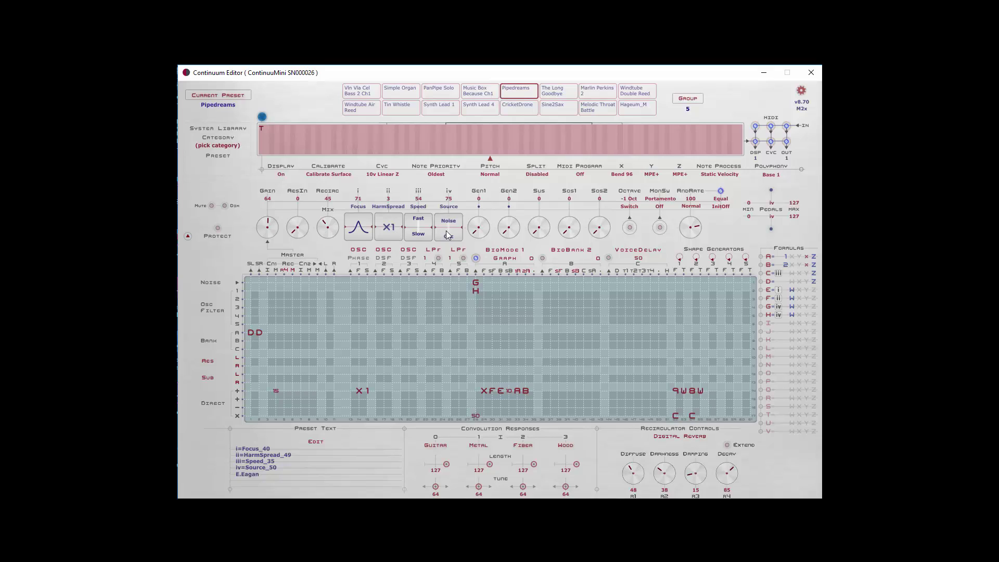
pyautogui.scroll(5, 359, 227)
pyautogui.scroll(-3, 442, 228)
pyautogui.scroll(6, 449, 228)
pyautogui.scroll(-9, 359, 227)
pyautogui.scroll(8, 359, 228)
pyautogui.click(802, 92)
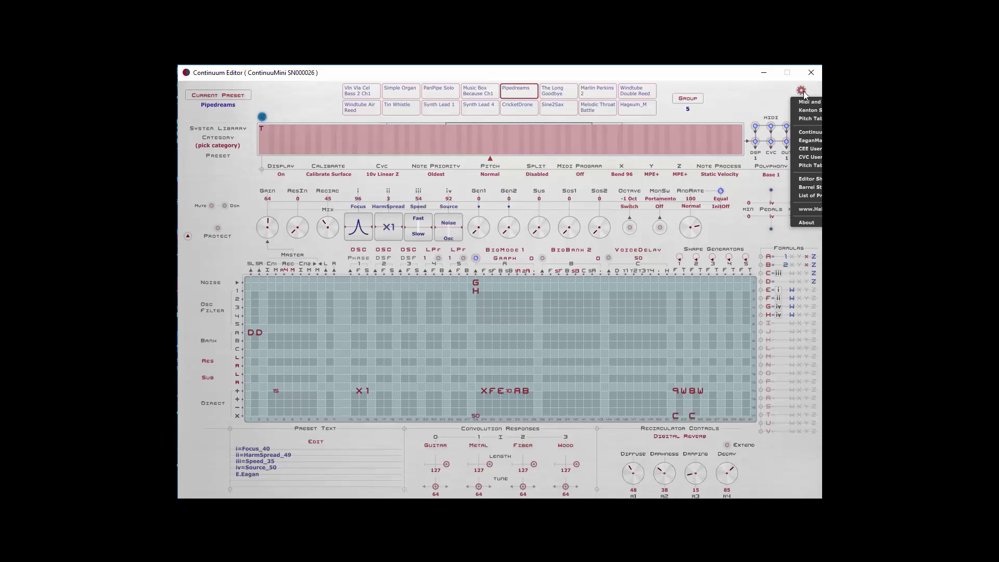
pyautogui.click(815, 188)
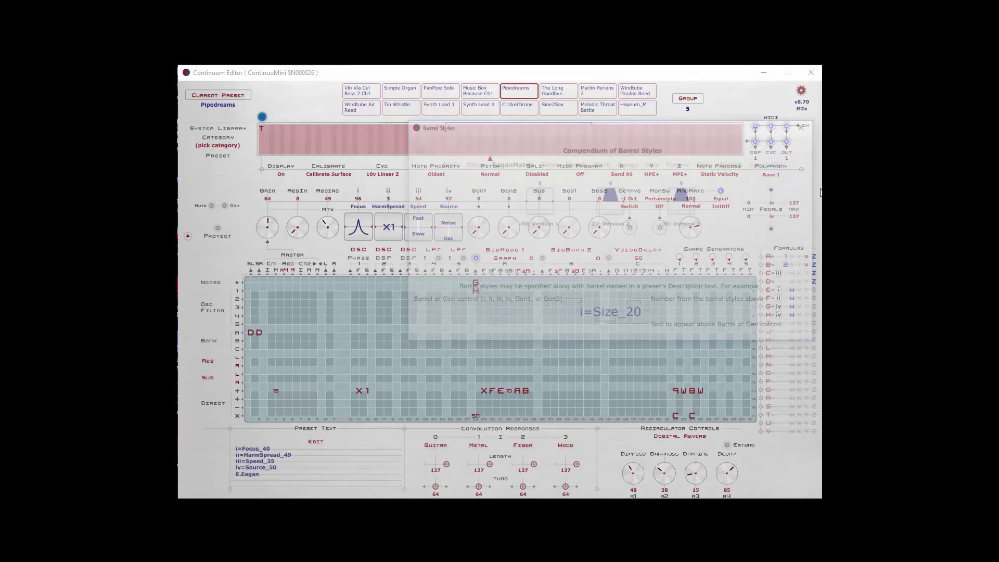
pyautogui.click(604, 165)
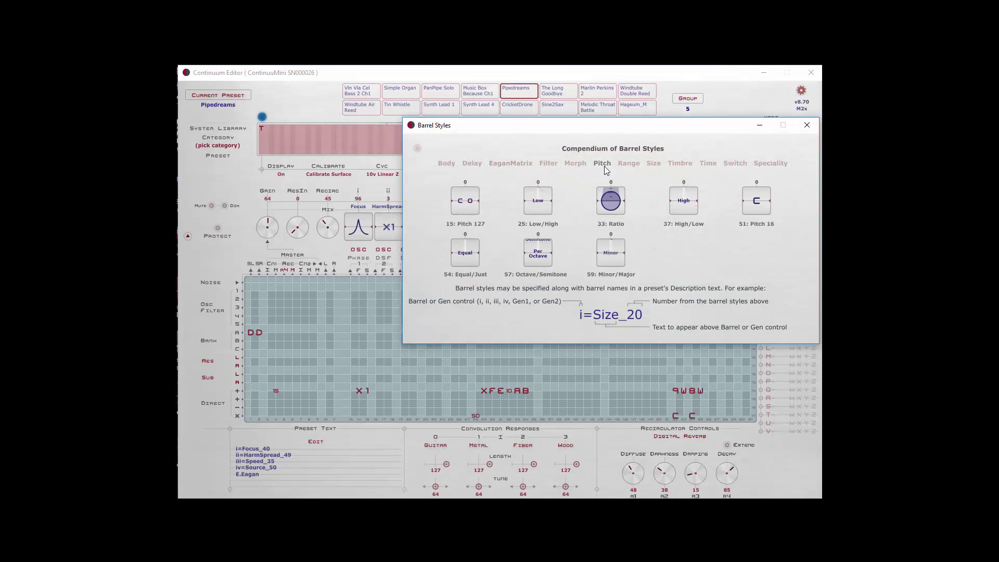
pyautogui.moveTo(547, 210); pyautogui.dragTo(546, 188)
pyautogui.moveTo(620, 261); pyautogui.dragTo(620, 229)
pyautogui.moveTo(540, 263); pyautogui.dragTo(539, 235)
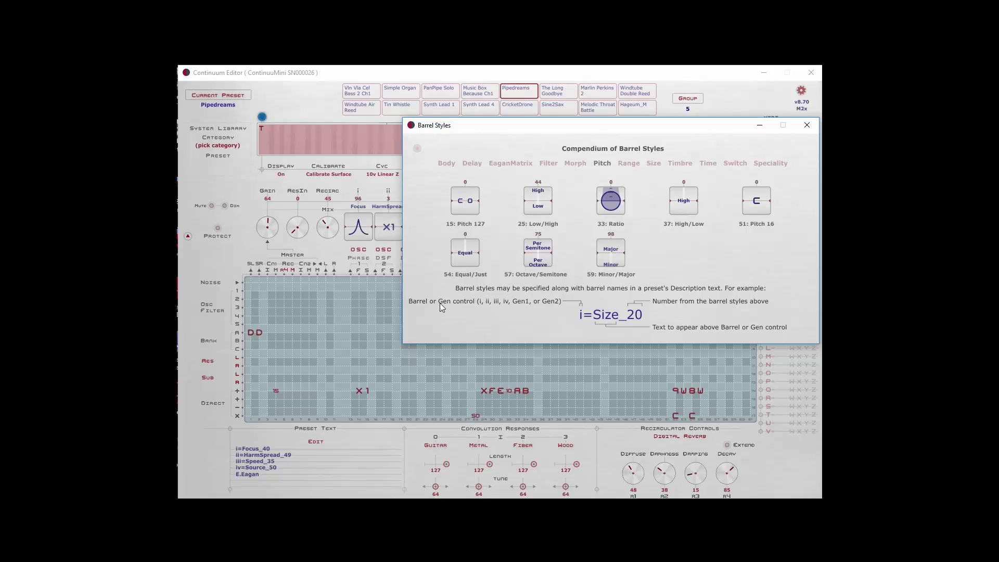
pyautogui.click(807, 125)
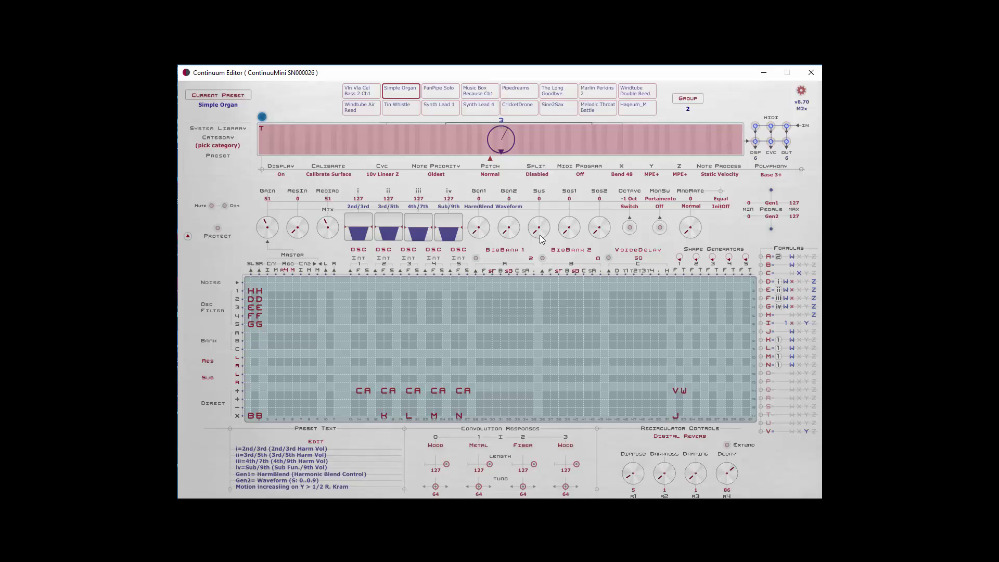
pyautogui.moveTo(539, 235); pyautogui.dragTo(539, 201)
pyautogui.doubleClick(545, 234)
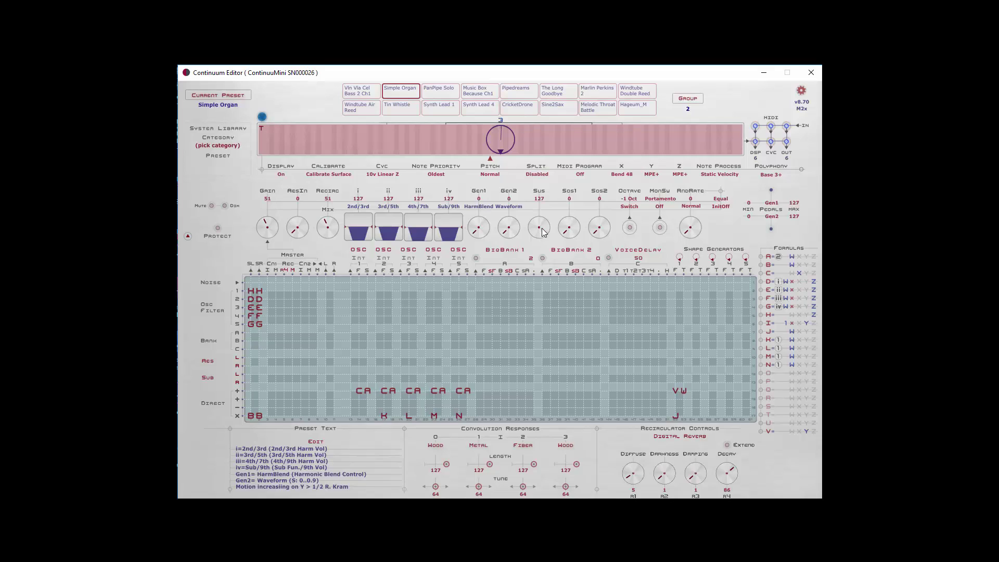
pyautogui.click(567, 237)
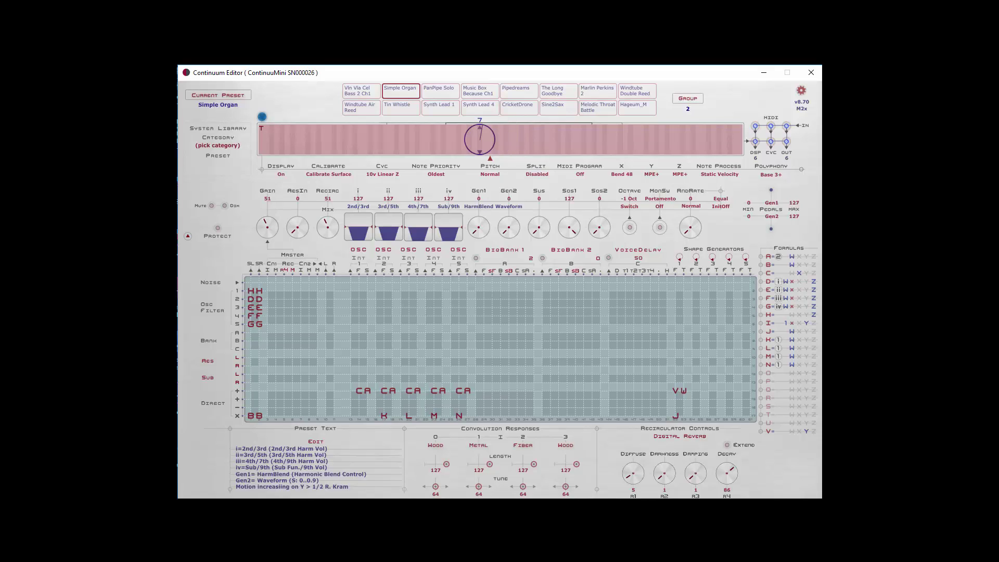
pyautogui.moveTo(569, 228); pyautogui.dragTo(583, 233)
# Cycle Simple Organ's octave shift through -2, +1 and +2, settling on -1 Oct
pyautogui.click(632, 198)
pyautogui.click(631, 229)
pyautogui.click(632, 200)
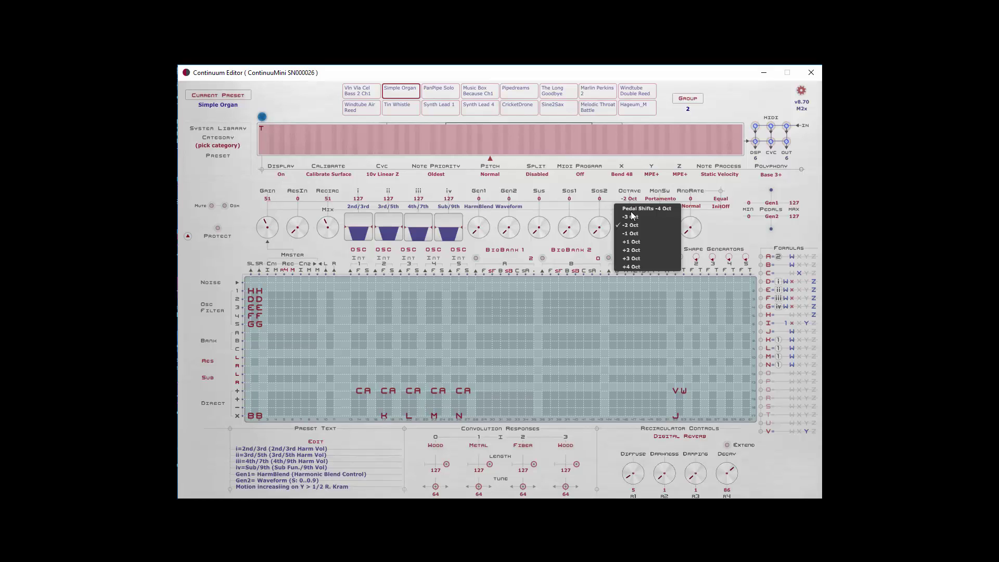
pyautogui.click(633, 242)
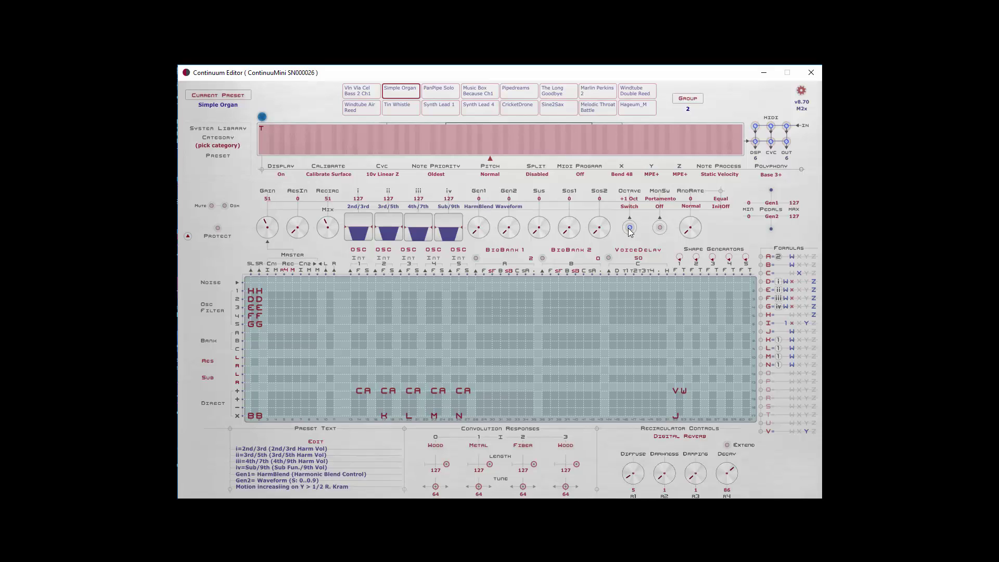
pyautogui.click(630, 230)
pyautogui.click(630, 228)
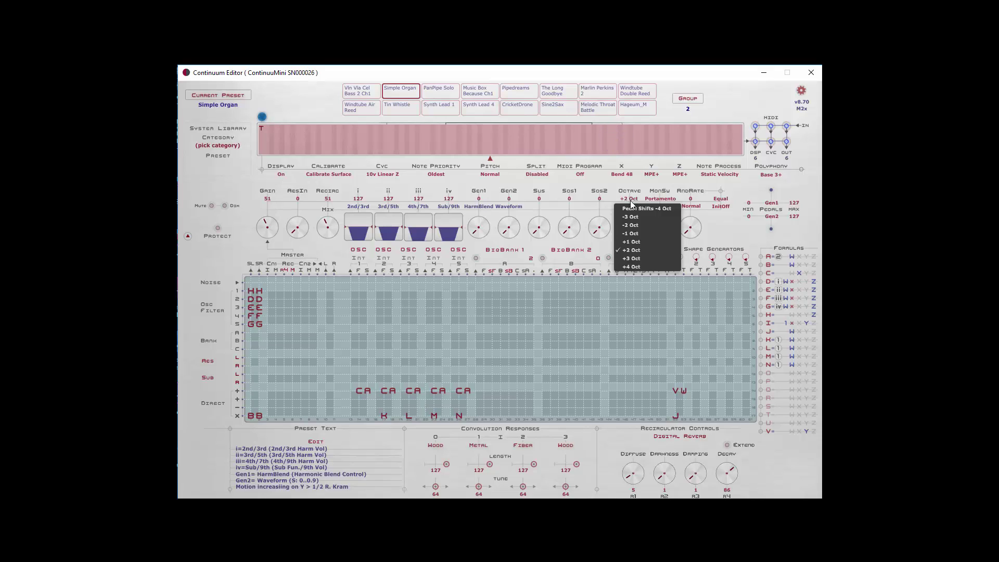
pyautogui.click(628, 234)
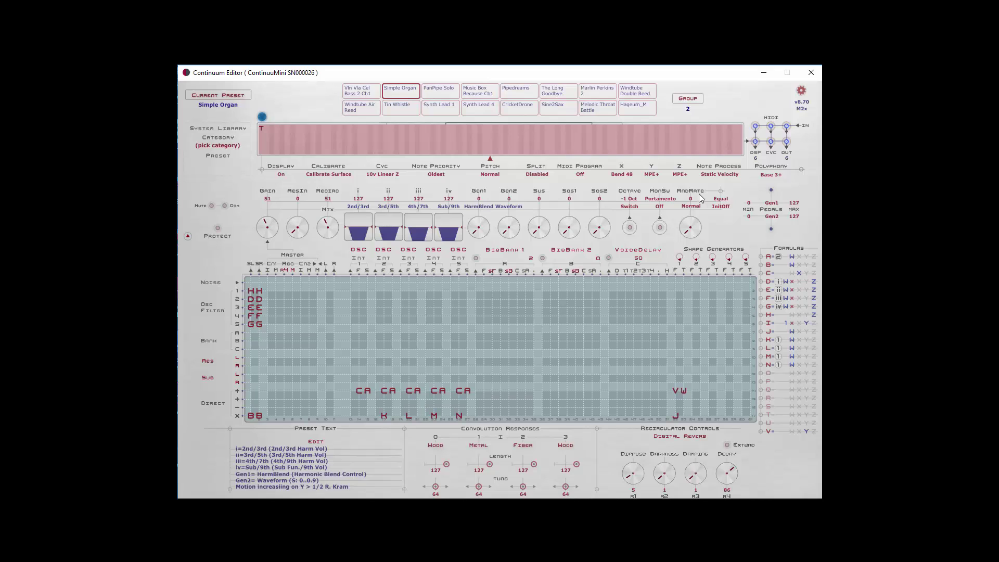
# Load Hageum_M and turn AndRate up to 127, then back down to 51
pyautogui.click(623, 107)
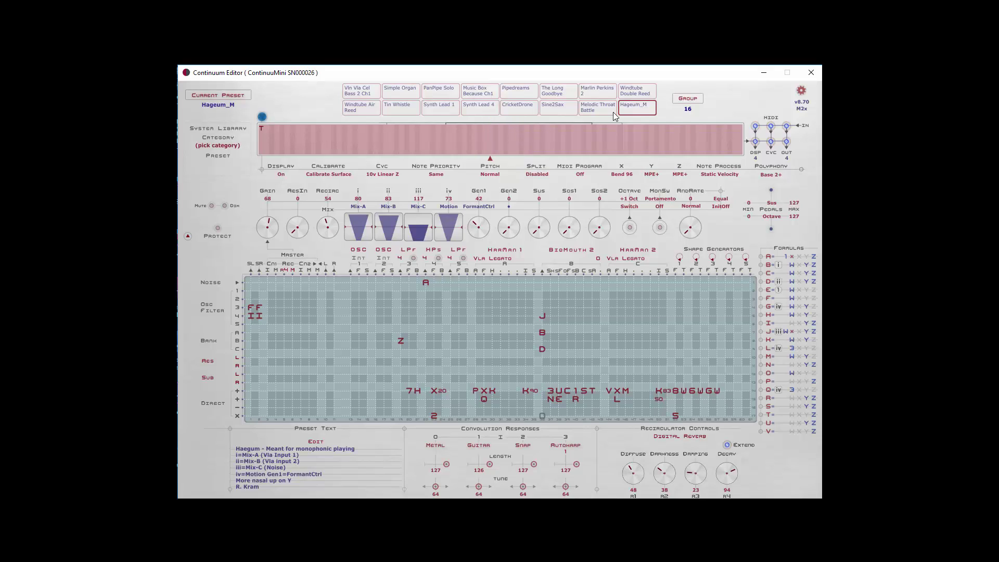
pyautogui.moveTo(690, 237); pyautogui.dragTo(690, 198)
pyautogui.moveTo(690, 219); pyautogui.dragTo(691, 227)
pyautogui.click(721, 200)
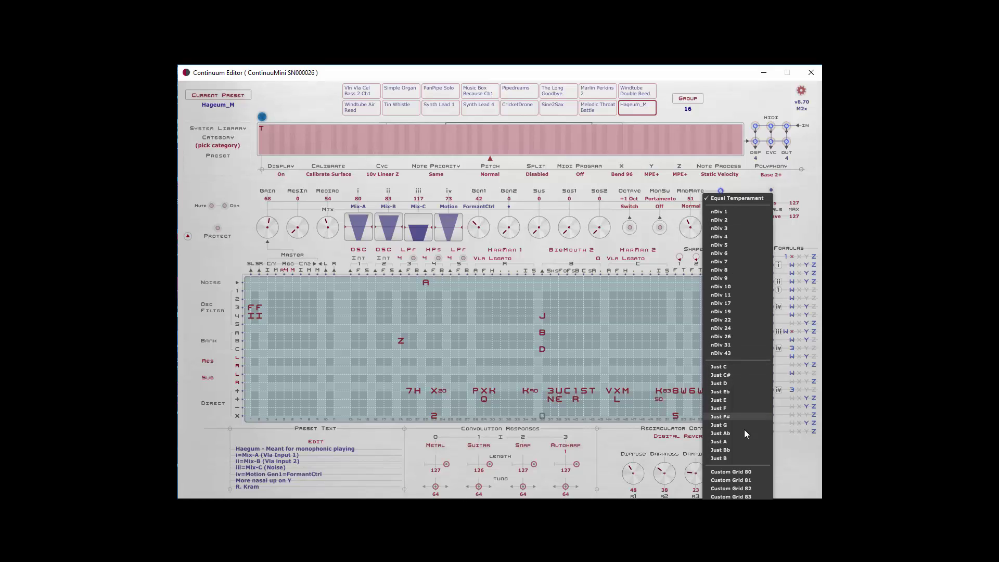
pyautogui.scroll(-1, 745, 496)
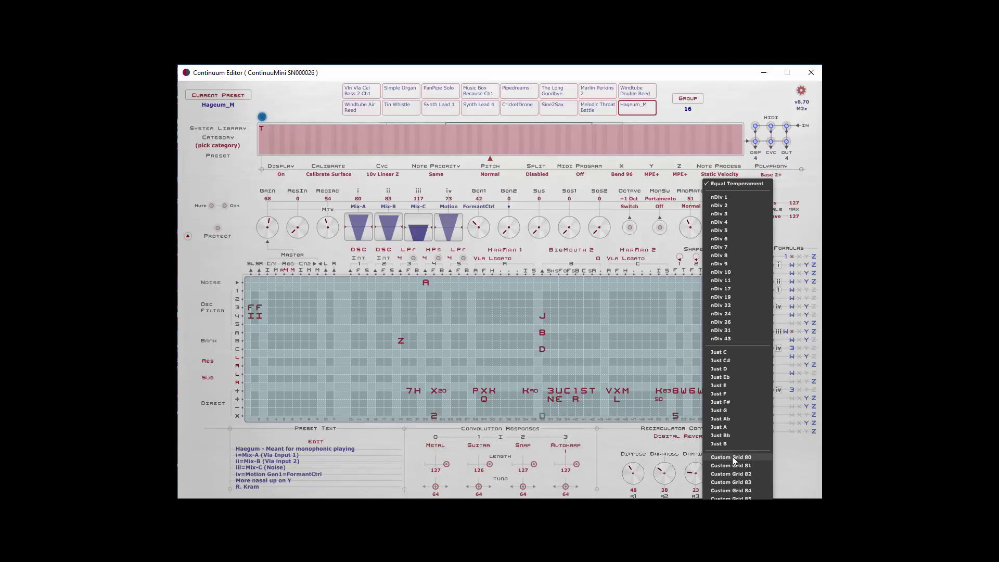
pyautogui.scroll(1, 728, 245)
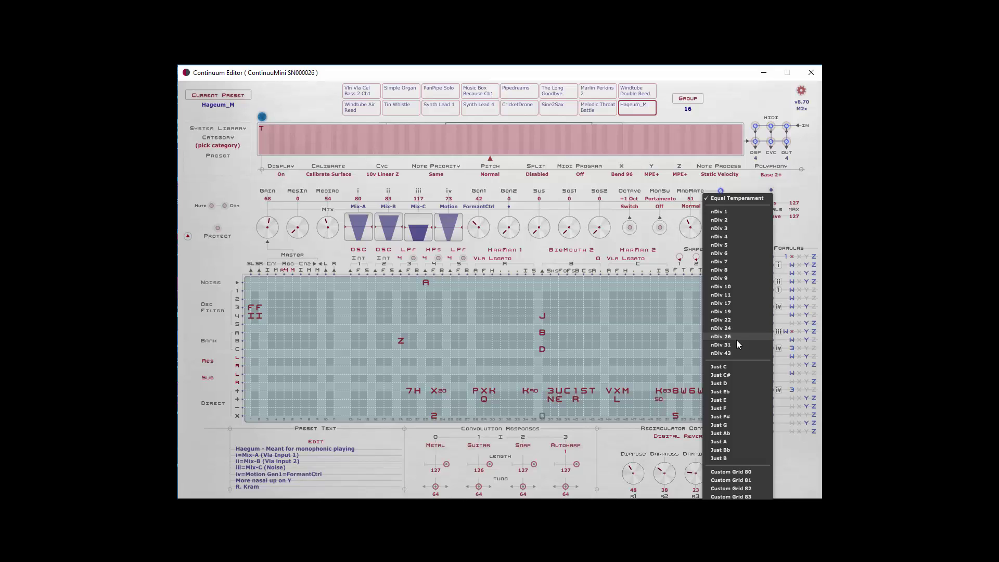
pyautogui.click(784, 205)
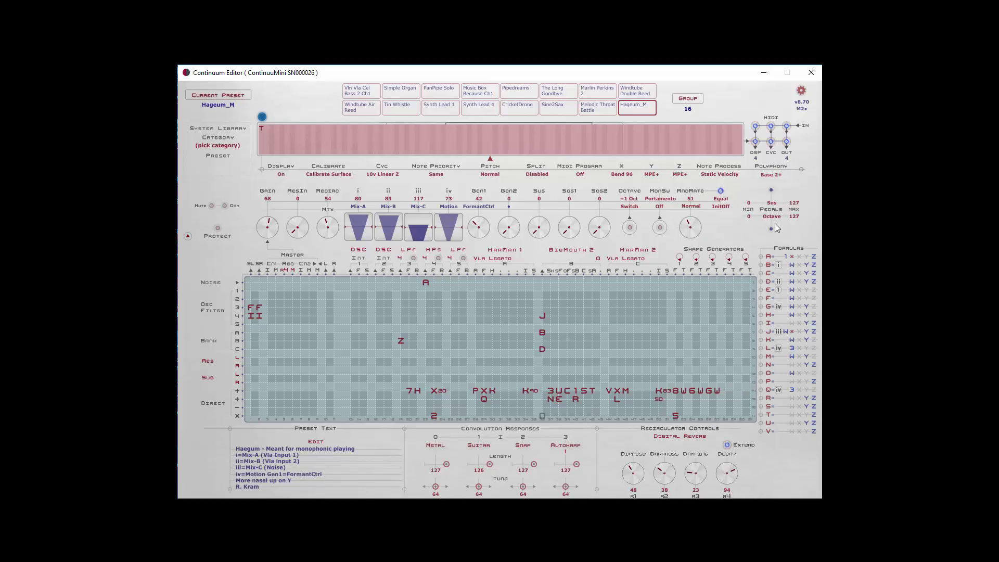
pyautogui.click(773, 225)
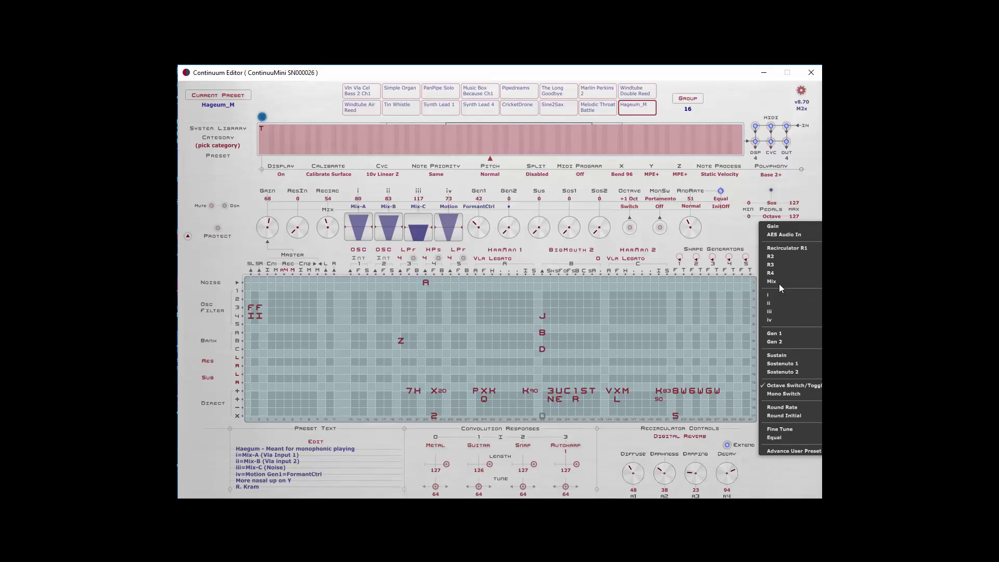
pyautogui.click(784, 195)
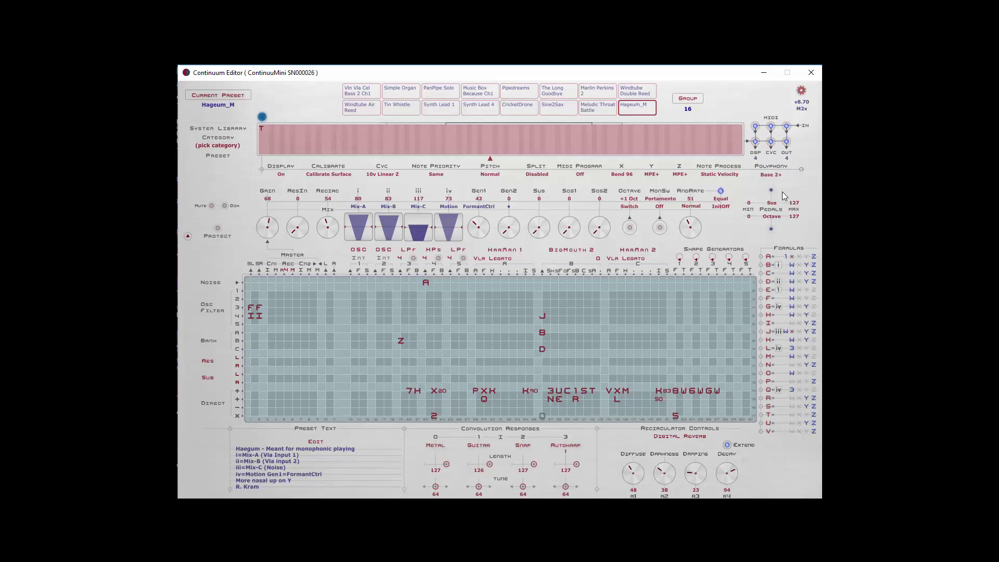
pyautogui.click(772, 203)
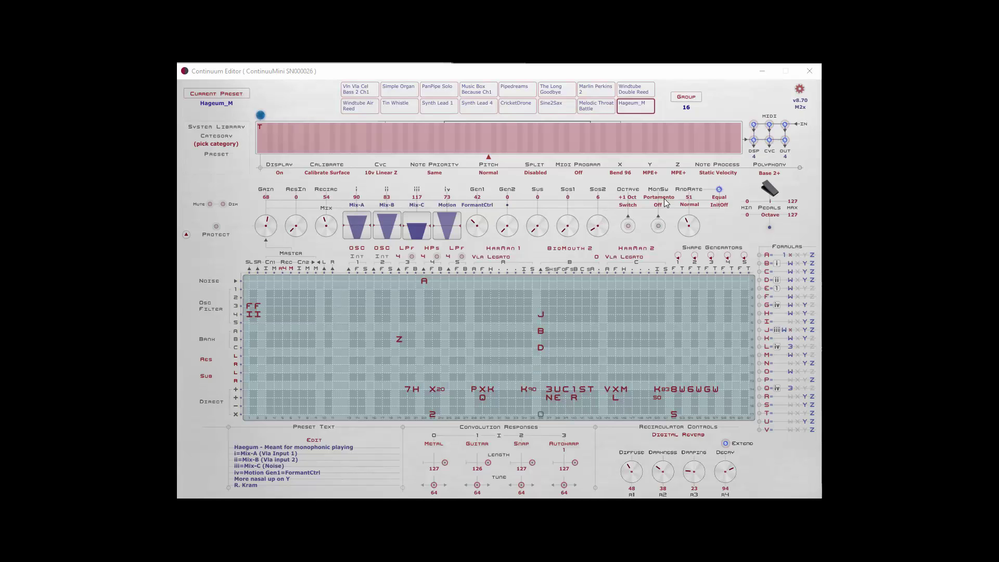
# Open formula J's definition editor in the lower panel beneath the matrix
pyautogui.click(540, 314)
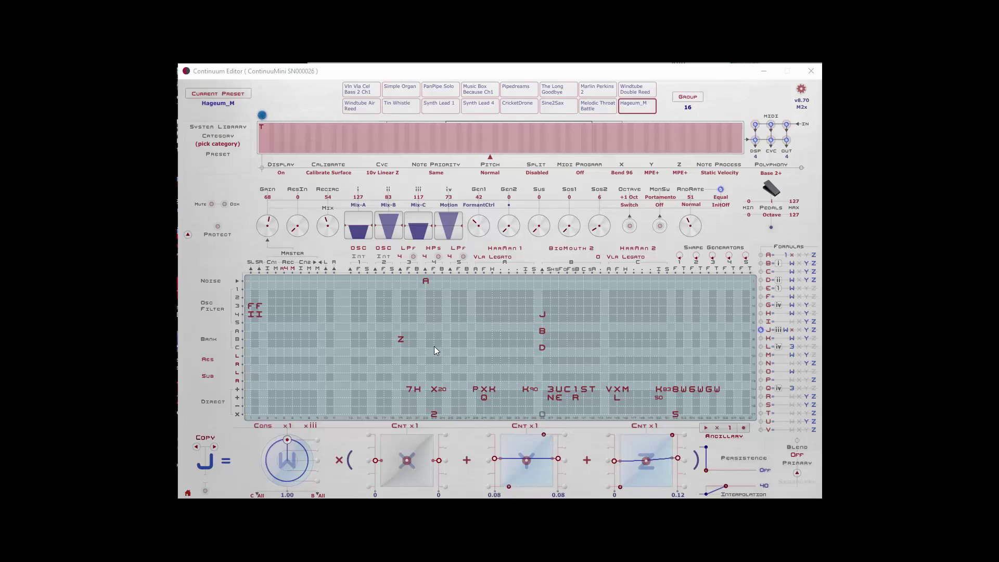